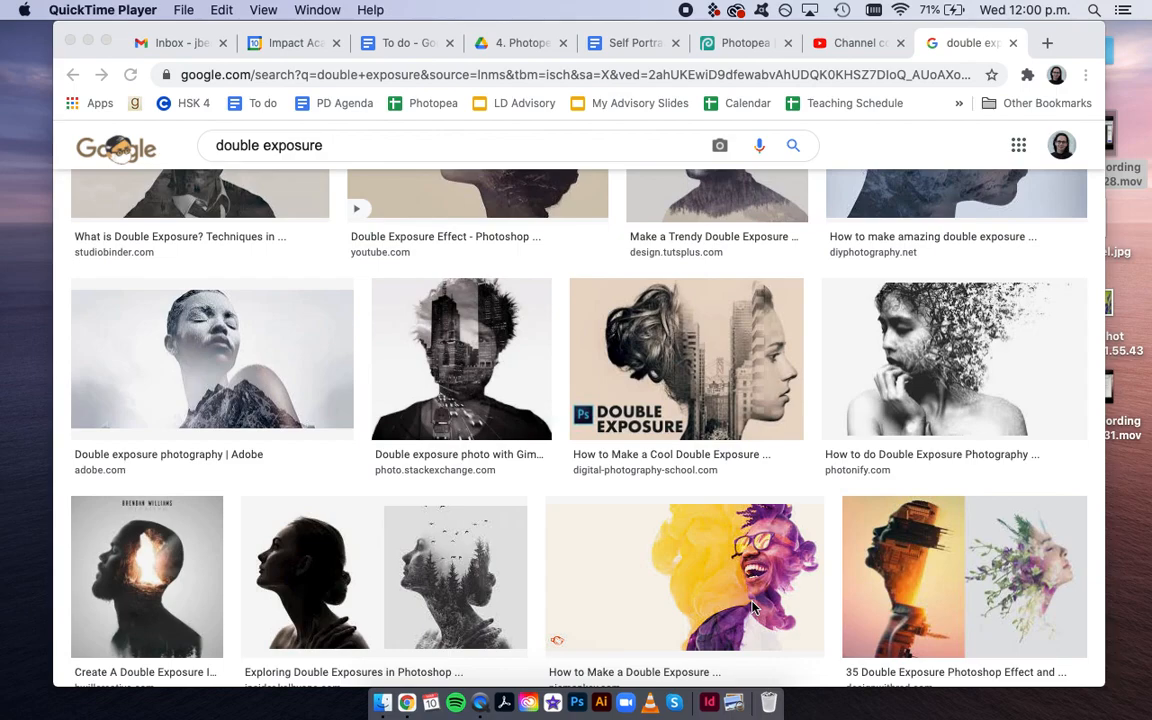
Step: Switch to Photopea and place the lavender screenshot from the desktop as a new layer over the weasel photo
click(740, 43)
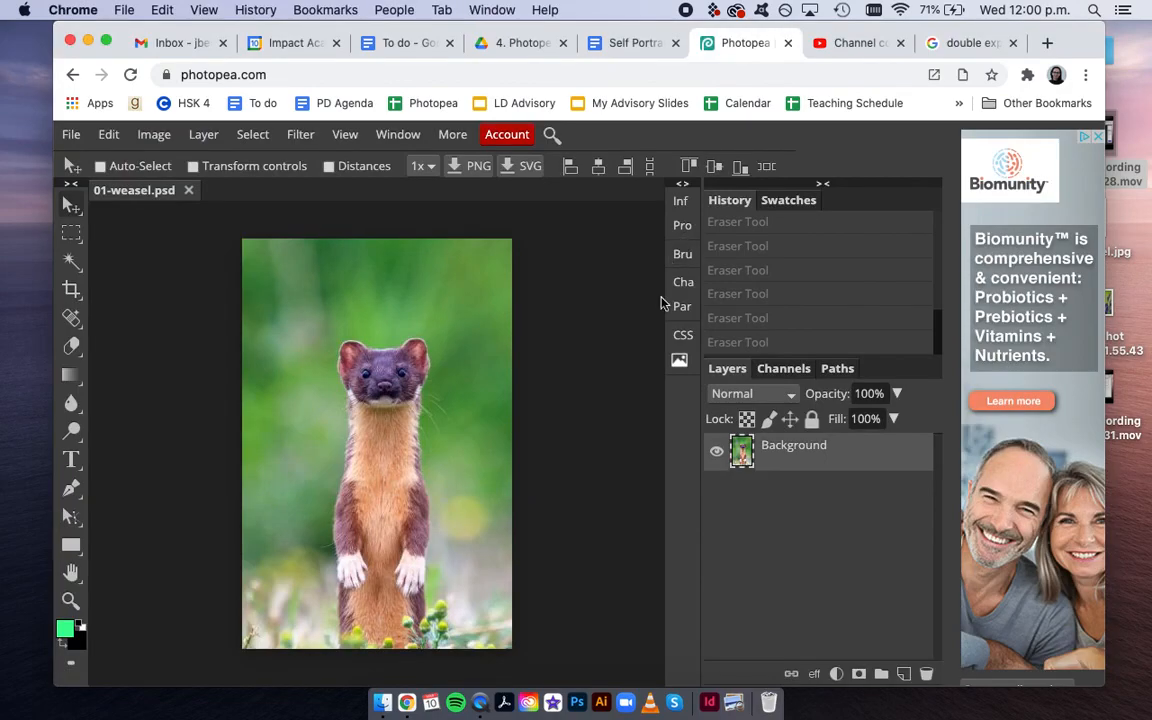
drag(1115, 352, 418, 538)
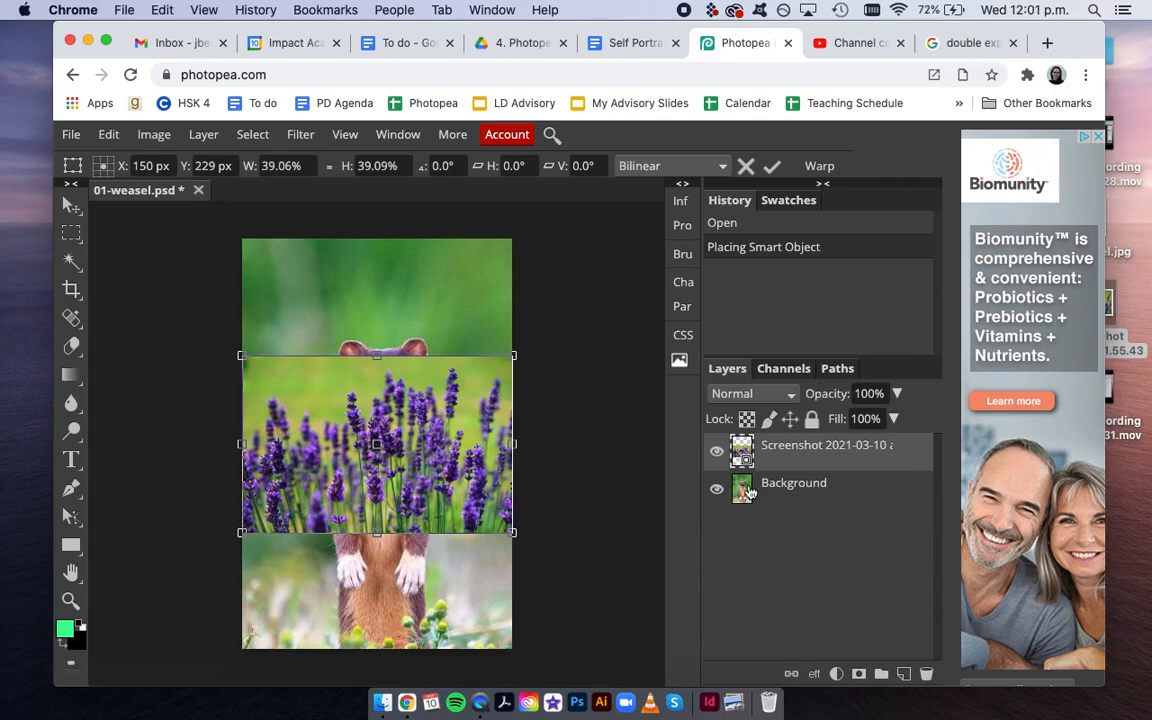
click(771, 167)
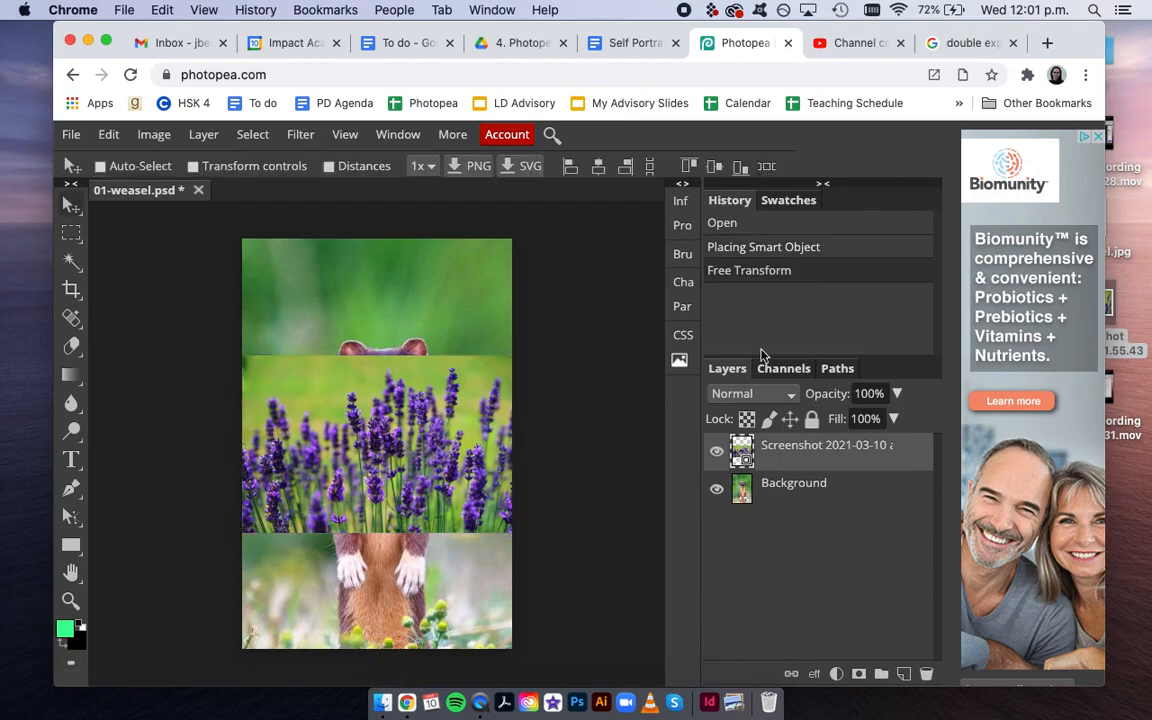
Step: Set the lavender layer's opacity to 46% and move it down to the bottom edge of the weasel photo
click(896, 393)
drag(896, 424, 855, 425)
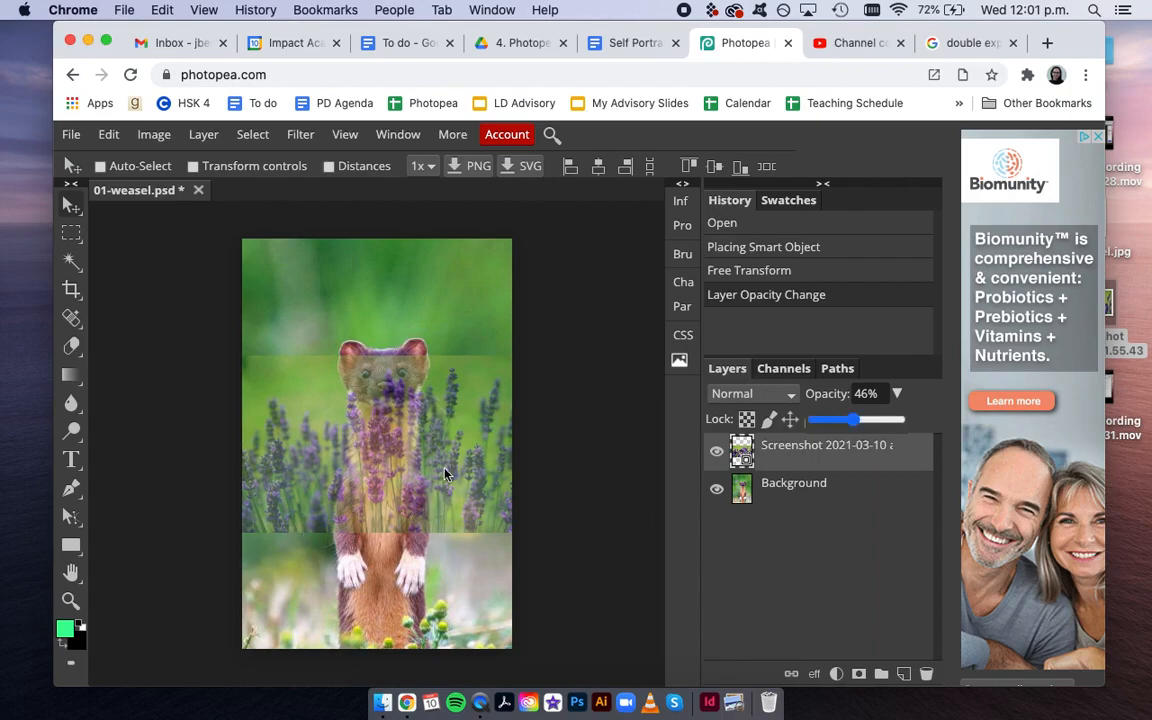
drag(465, 498, 463, 617)
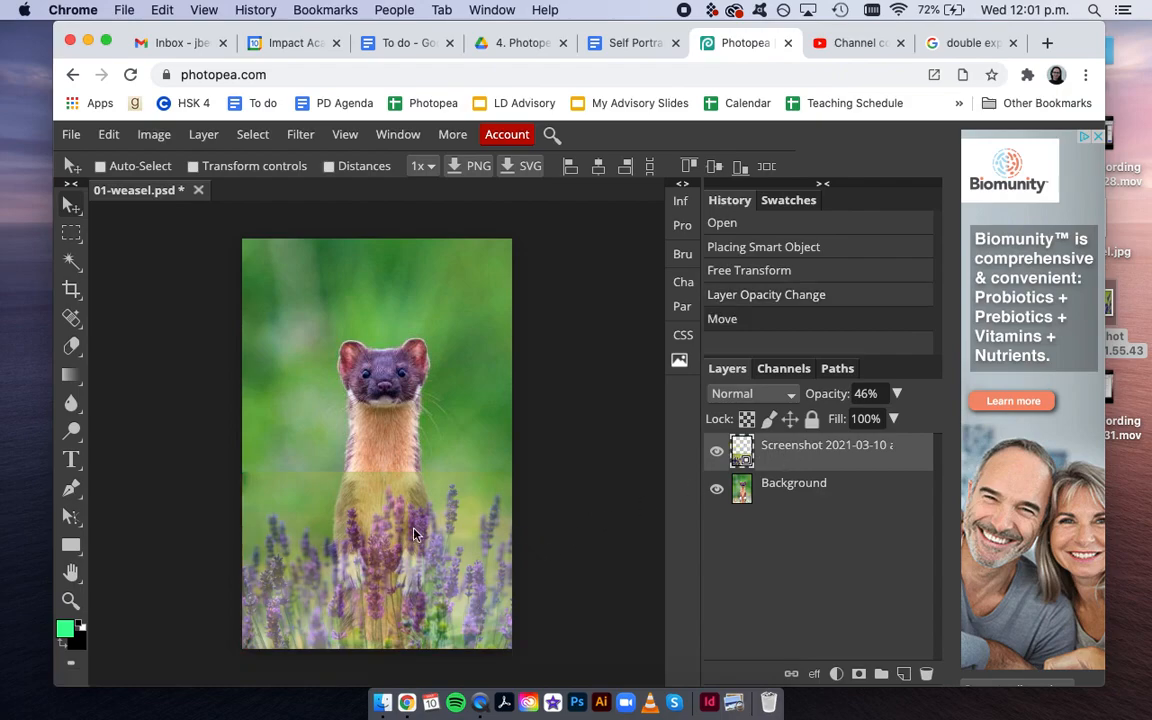
Step: Free-transform the lavender layer to 38.69% height with a rotation of about -0.1°
click(109, 134)
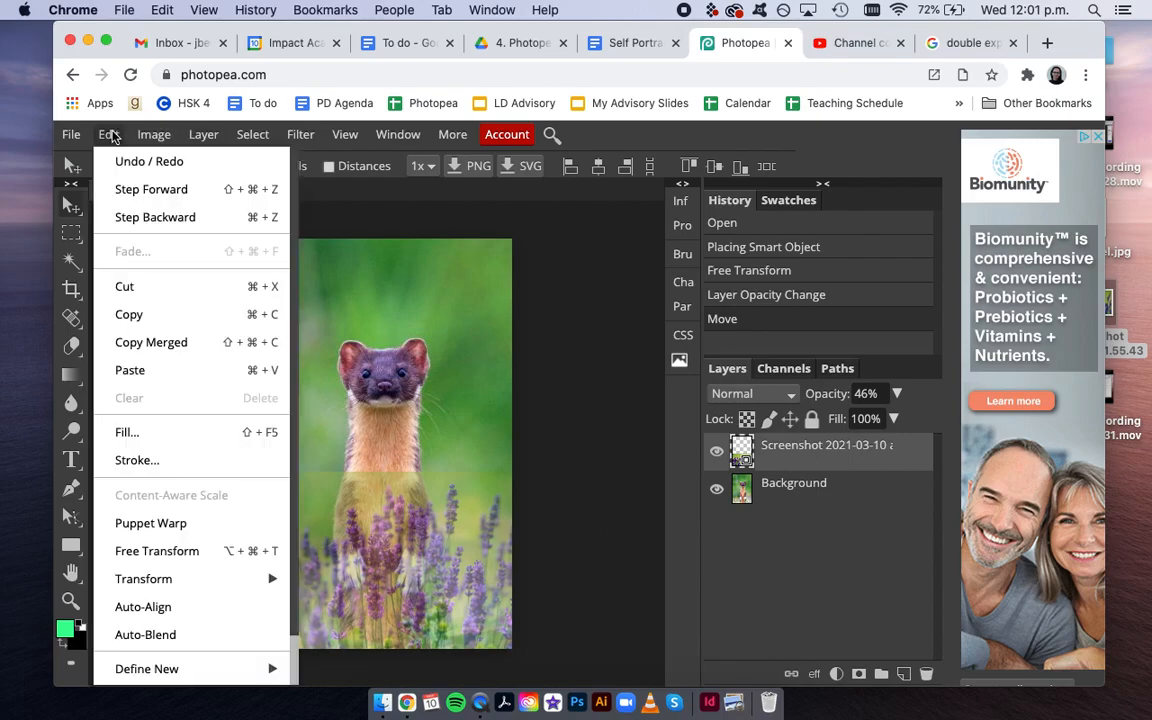
click(155, 551)
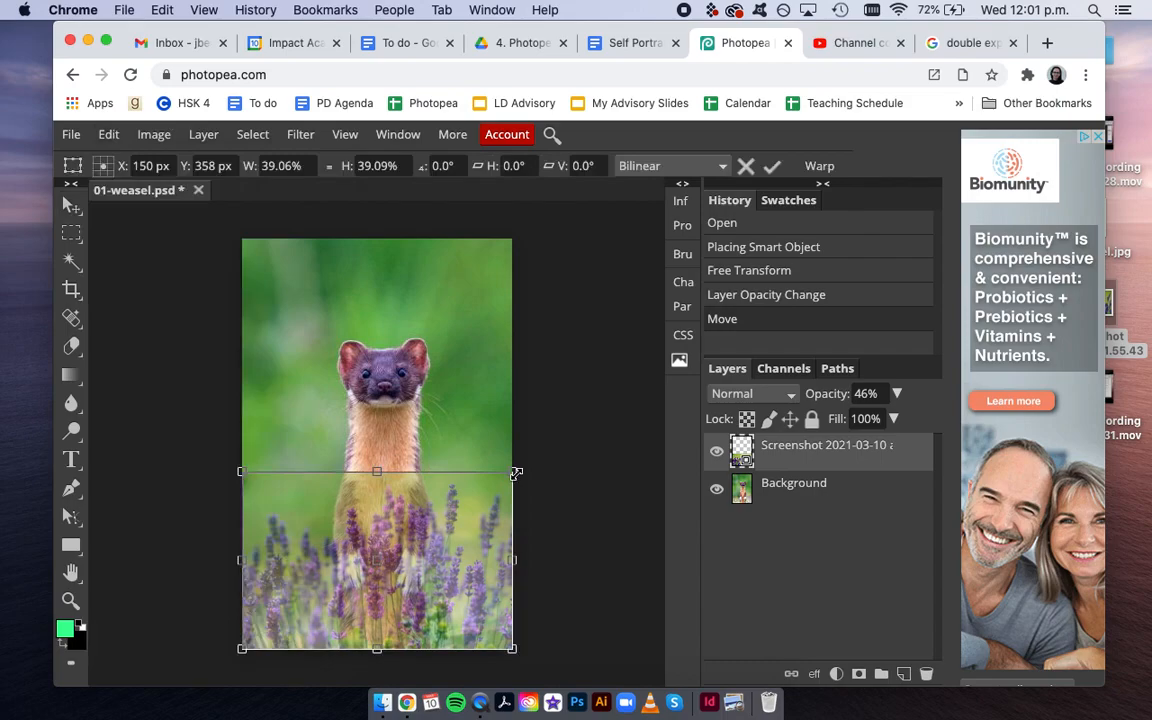
mouse_move(516, 472)
mouse_down()
mouse_move(561, 443)
mouse_move(543, 442)
mouse_move(512, 474)
mouse_up()
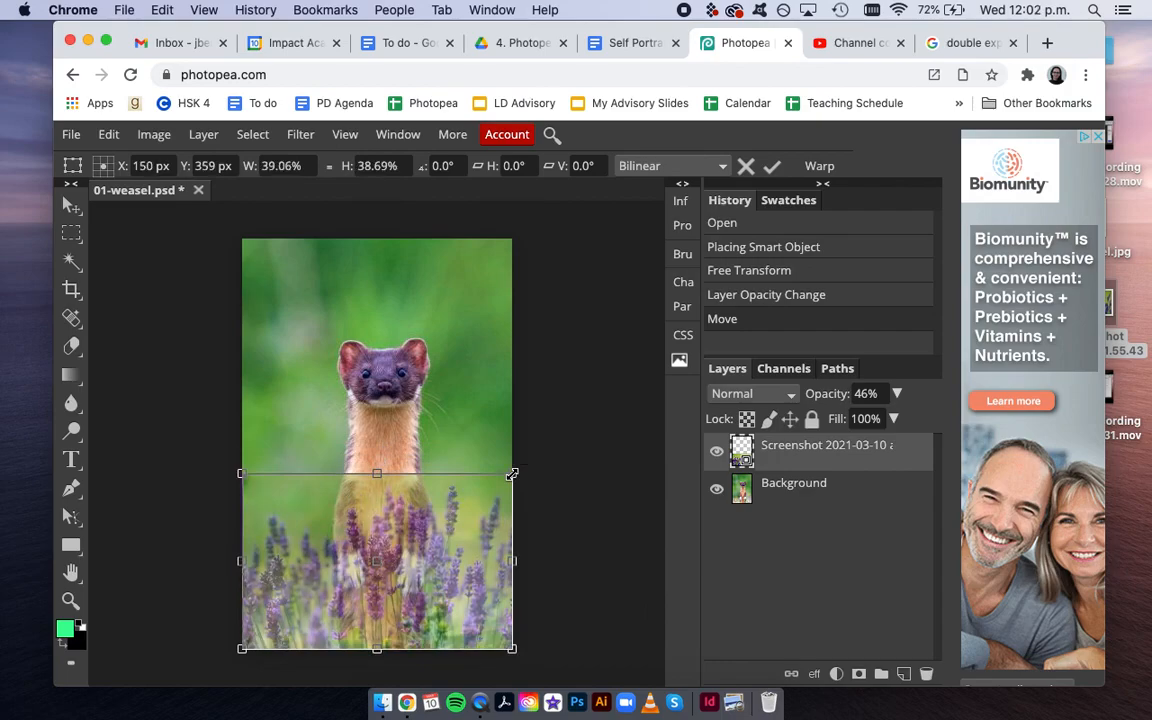
mouse_move(522, 471)
mouse_down()
mouse_move(508, 448)
mouse_move(527, 467)
mouse_up()
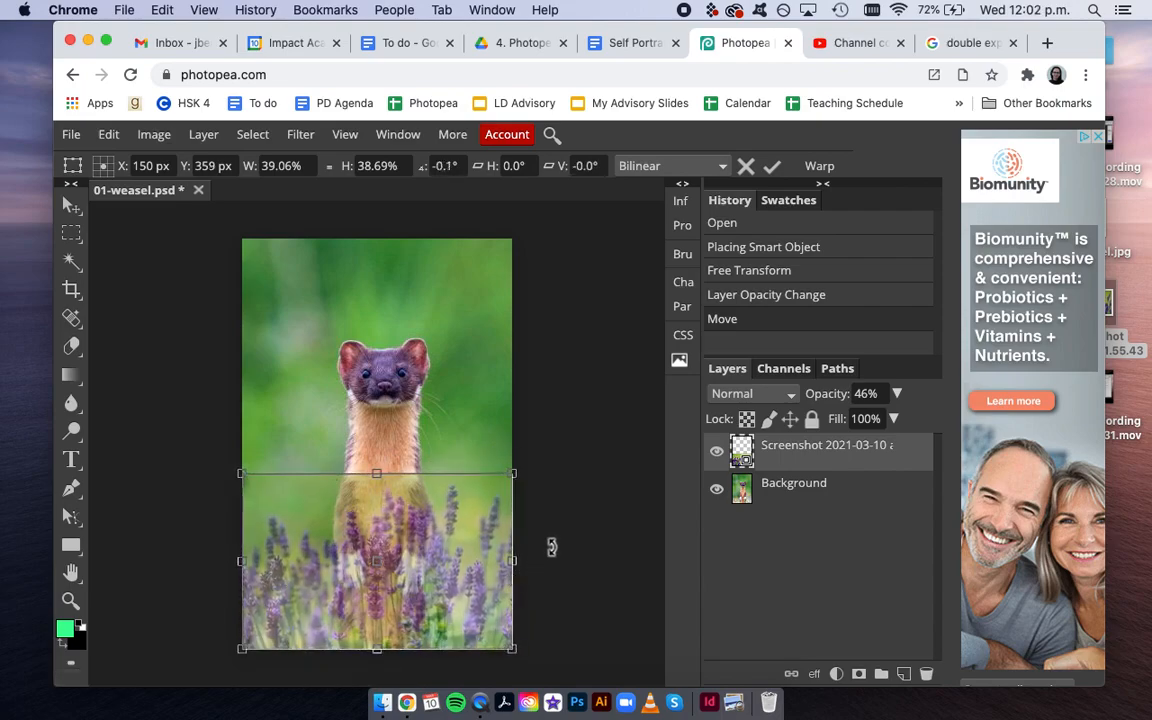
key(Return)
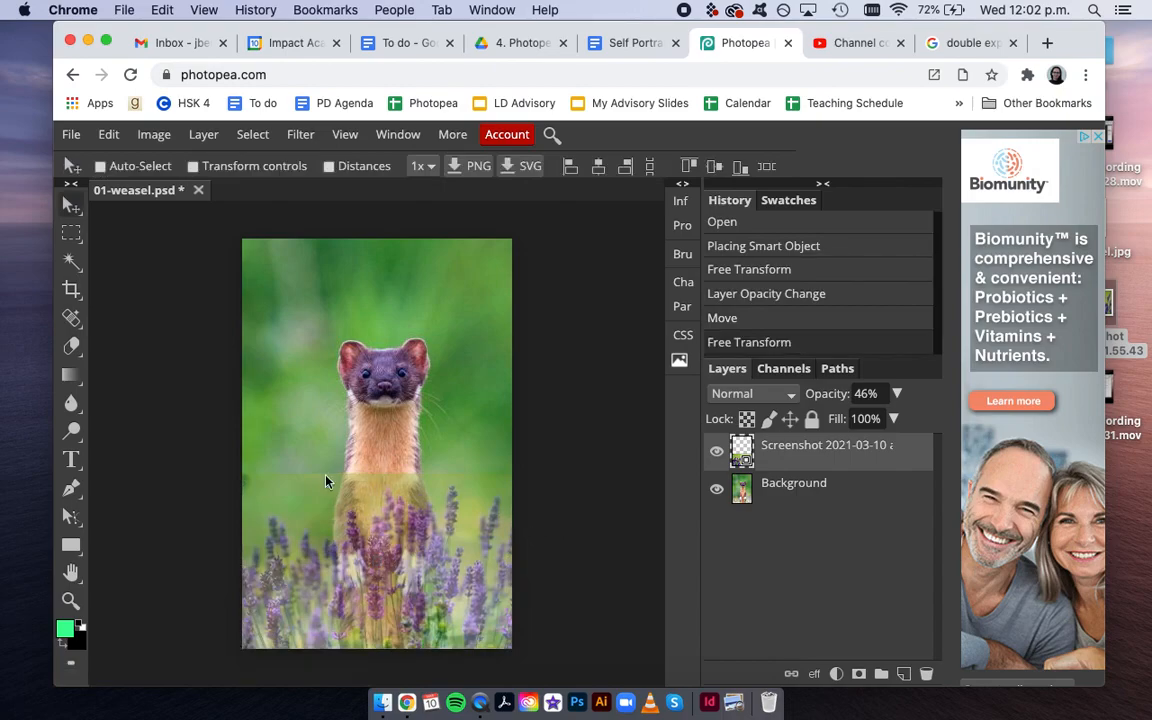
Step: Set the Eraser tool to 41 px with 100% hardness and rasterize the lavender smart object for erasing
right_click(72, 345)
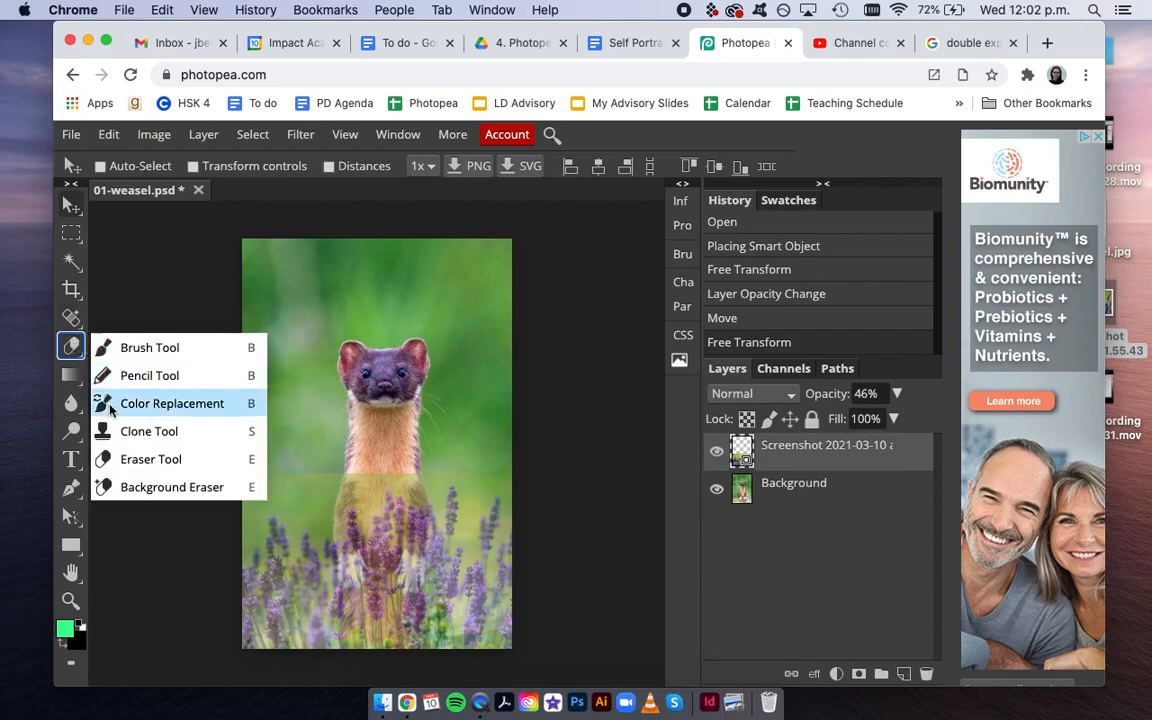
click(125, 458)
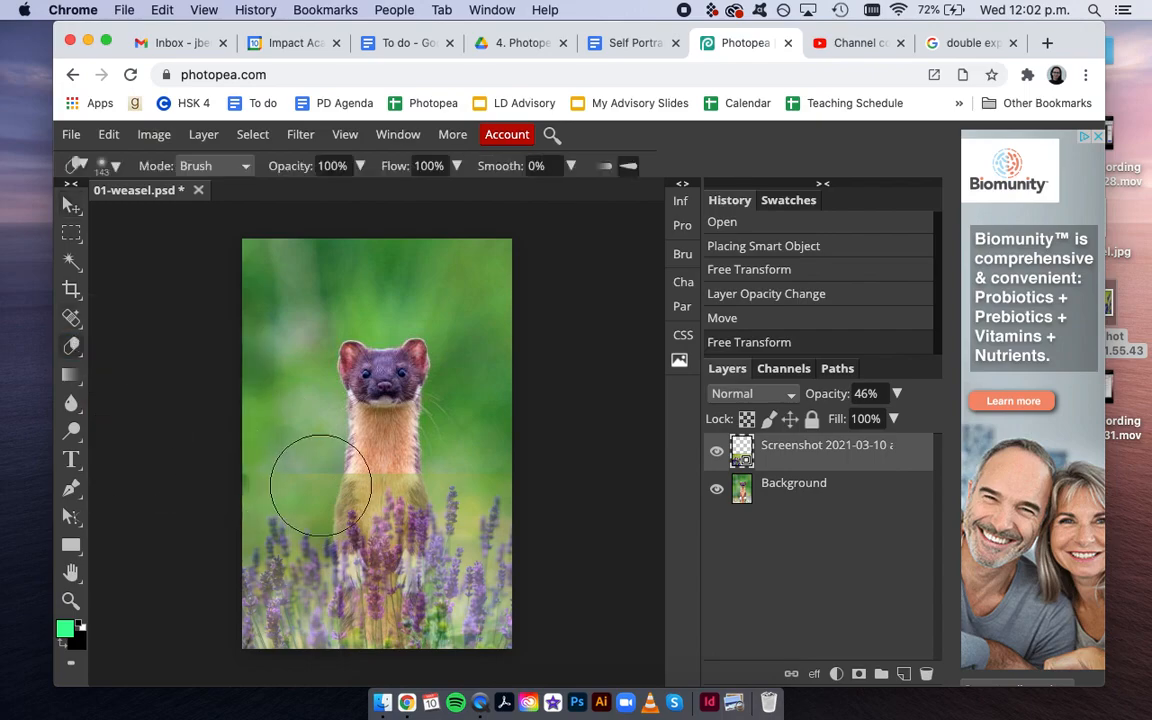
click(107, 166)
mouse_move(198, 228)
mouse_down()
mouse_move(168, 228)
mouse_move(262, 261)
mouse_move(301, 258)
mouse_up()
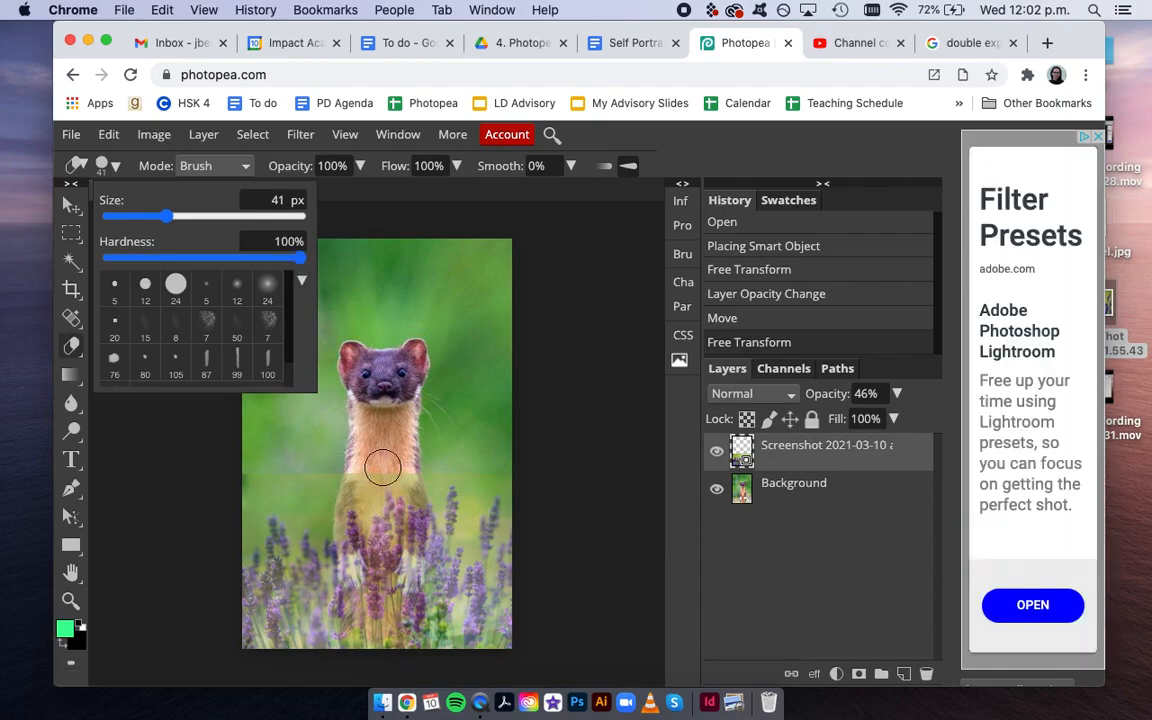
click(382, 467)
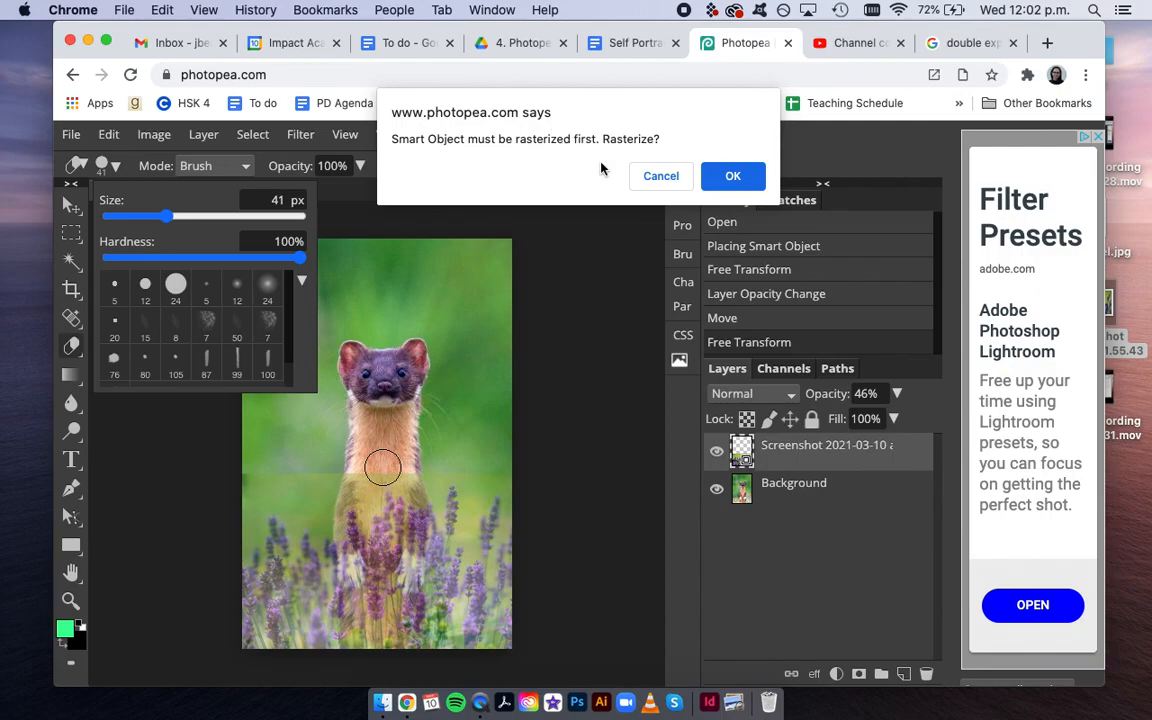
click(728, 176)
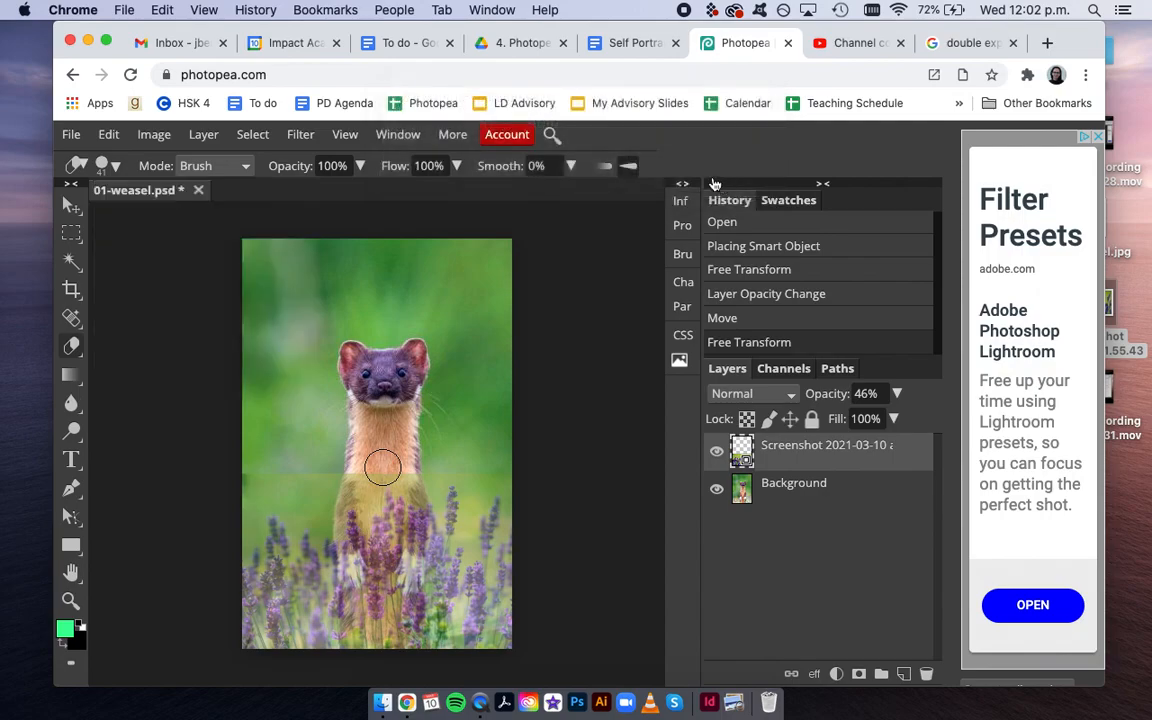
Step: Erase the lavender covering the weasel's chest, arms, paws and lower body
scroll(367, 481, up, 5)
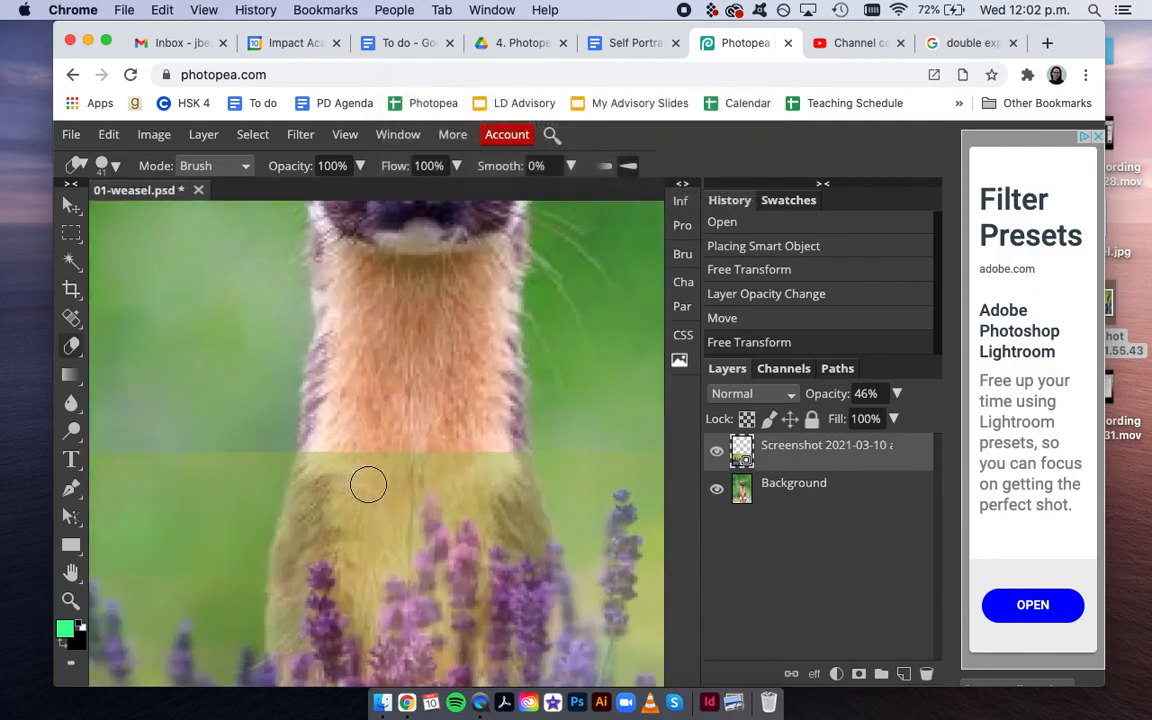
scroll(367, 484, down, 3)
mouse_move(414, 372)
mouse_down()
mouse_move(419, 429)
mouse_move(419, 360)
mouse_move(434, 409)
mouse_move(424, 417)
mouse_move(463, 532)
mouse_move(427, 483)
mouse_move(357, 427)
mouse_move(360, 535)
mouse_move(325, 358)
mouse_move(314, 404)
mouse_move(306, 360)
mouse_move(301, 468)
mouse_move(301, 411)
mouse_move(275, 476)
mouse_move(286, 550)
mouse_up()
scroll(286, 550, down, 4)
drag(295, 343, 313, 491)
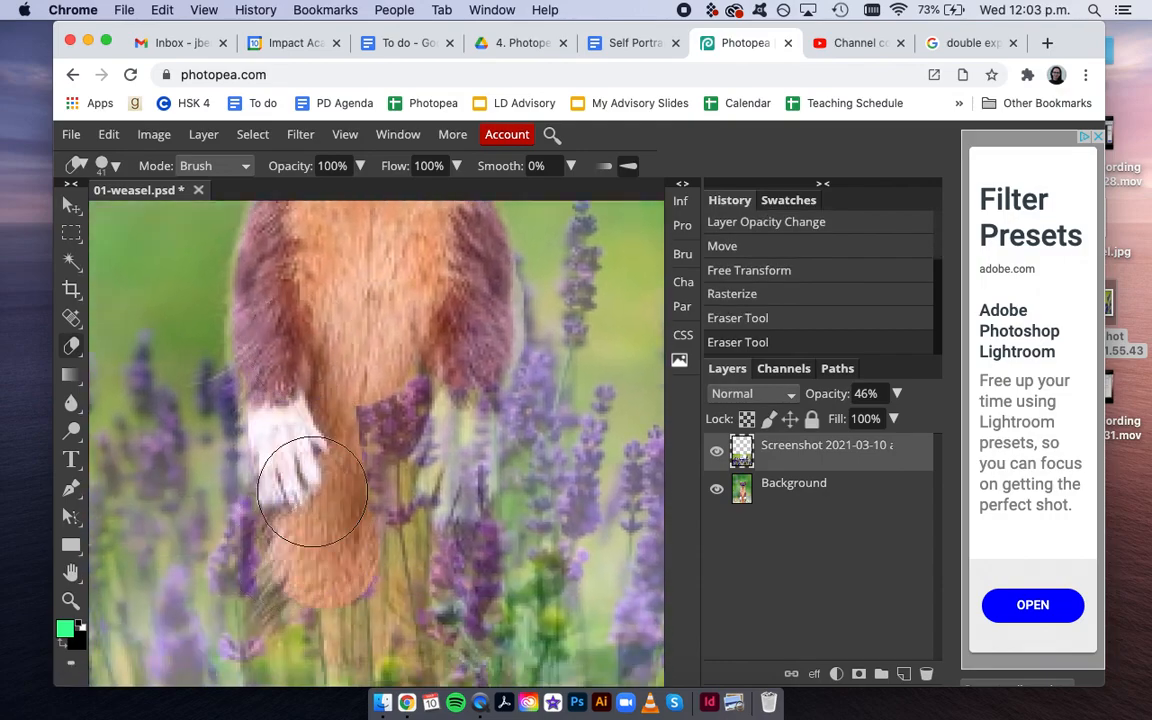
mouse_move(278, 340)
mouse_down()
mouse_move(257, 373)
mouse_move(274, 520)
mouse_up()
mouse_move(382, 420)
mouse_down()
mouse_move(379, 535)
mouse_move(411, 393)
mouse_move(435, 508)
mouse_move(476, 342)
mouse_move(464, 473)
mouse_move(446, 372)
mouse_move(433, 496)
mouse_move(375, 423)
mouse_up()
key(super+z)
scroll(375, 423, down, 4)
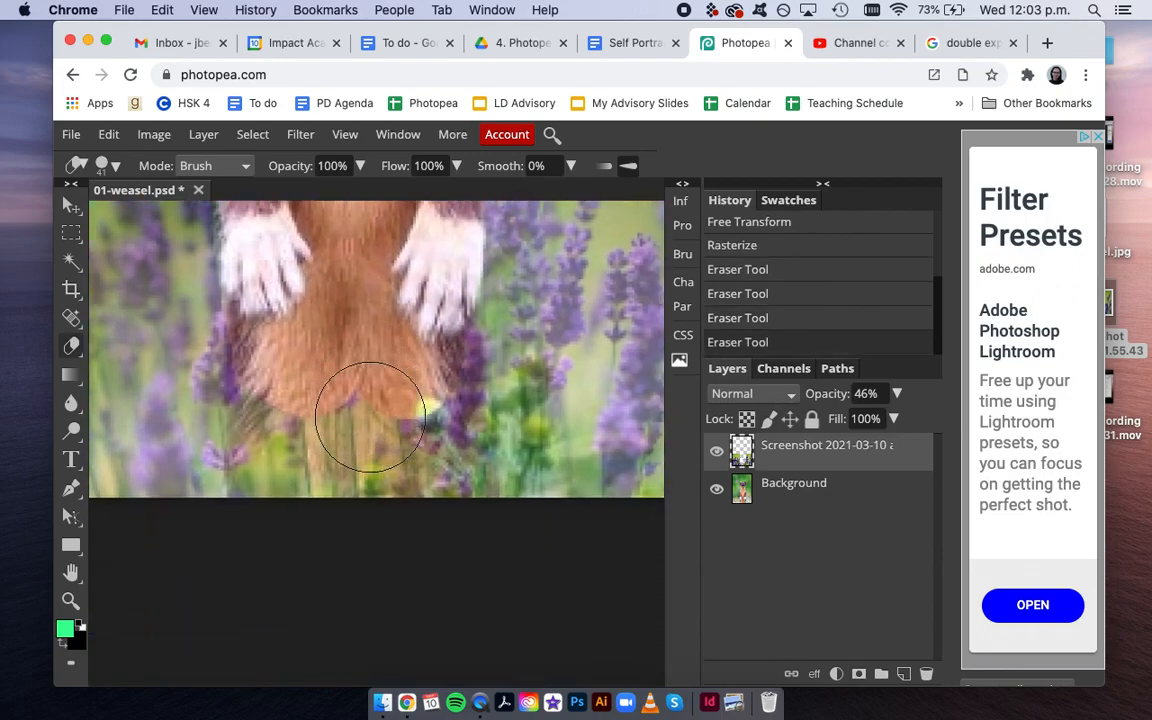
Step: Lower the lavender layer's opacity to 24% and erase the remaining lavender over the weasel's body down to the bottom edge
click(897, 393)
drag(854, 419, 833, 419)
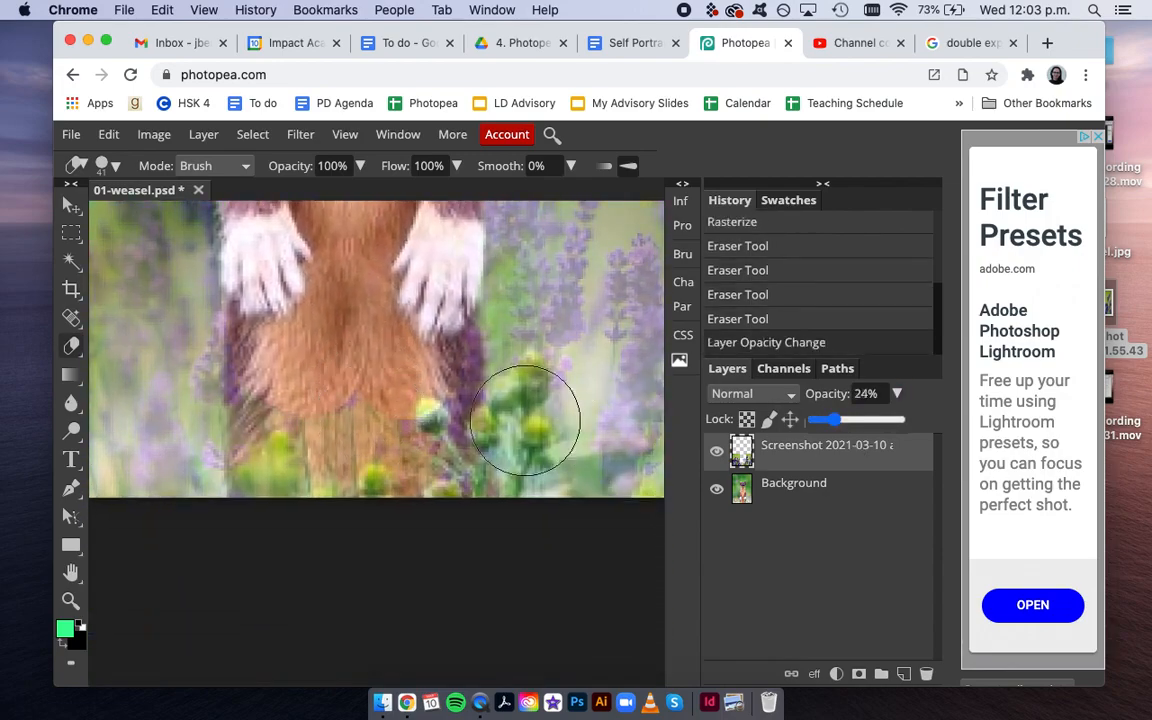
mouse_move(415, 390)
mouse_down()
mouse_move(414, 469)
mouse_move(421, 313)
mouse_move(411, 398)
mouse_up()
mouse_move(338, 473)
mouse_down()
mouse_move(336, 371)
mouse_move(312, 283)
mouse_move(296, 338)
mouse_move(289, 312)
mouse_move(282, 345)
mouse_move(296, 468)
mouse_up()
scroll(308, 424, up, 4)
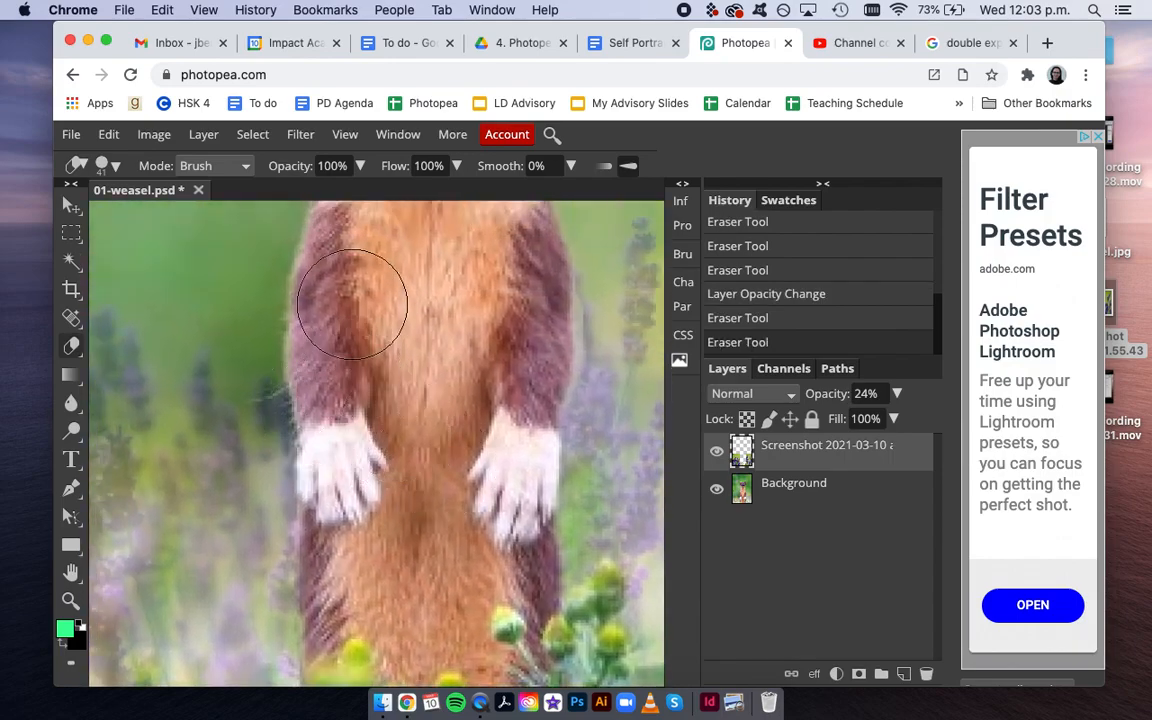
drag(352, 304, 318, 268)
Step: Raise the lavender layer's opacity to 58% and check the blend on the whole image
scroll(431, 379, down, 8)
scroll(431, 379, up, 2)
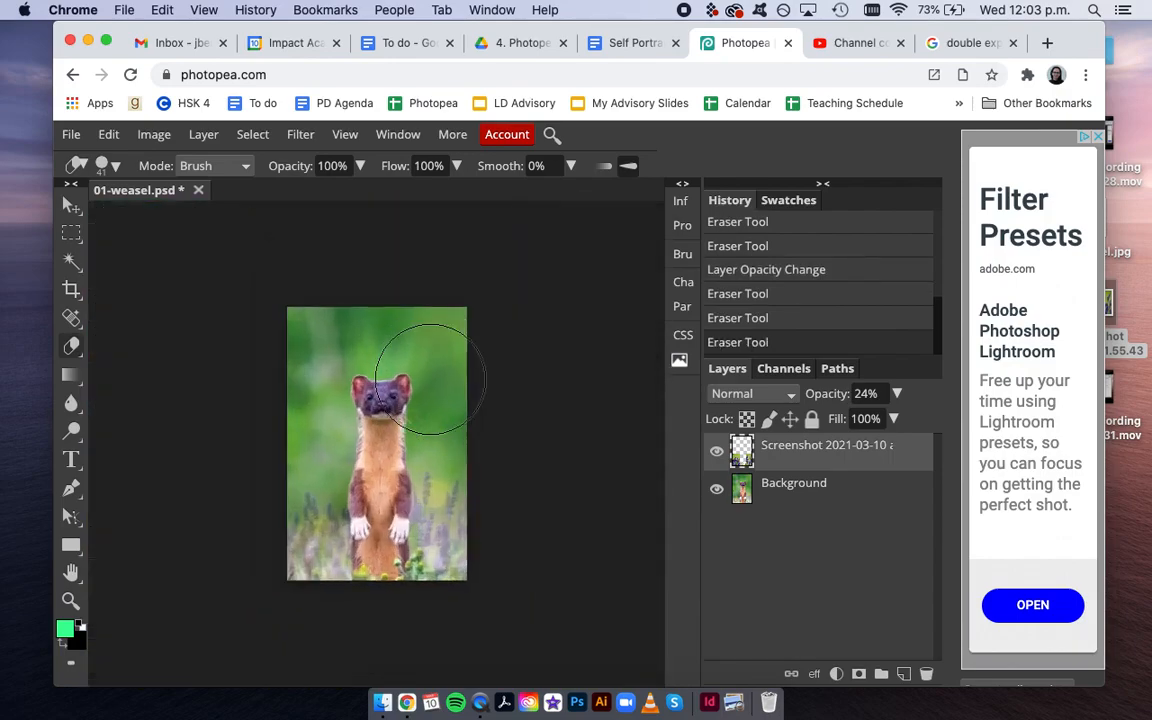
scroll(431, 379, up, 5)
scroll(431, 379, down, 5)
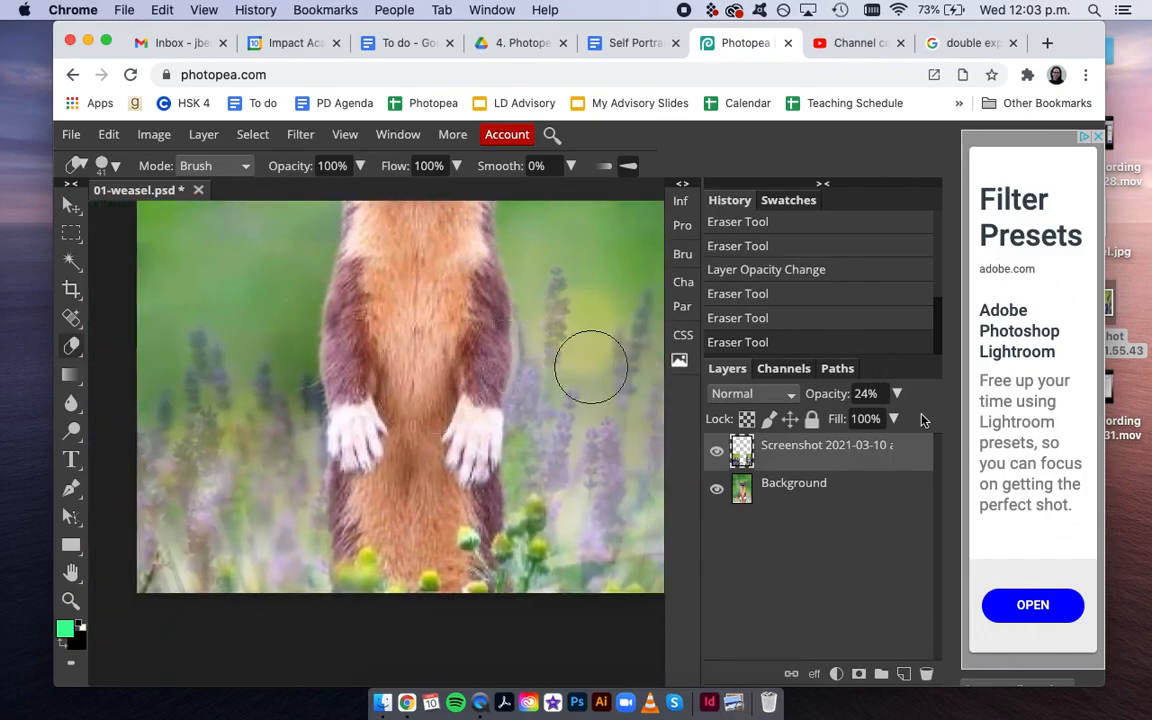
click(896, 393)
drag(833, 420, 866, 422)
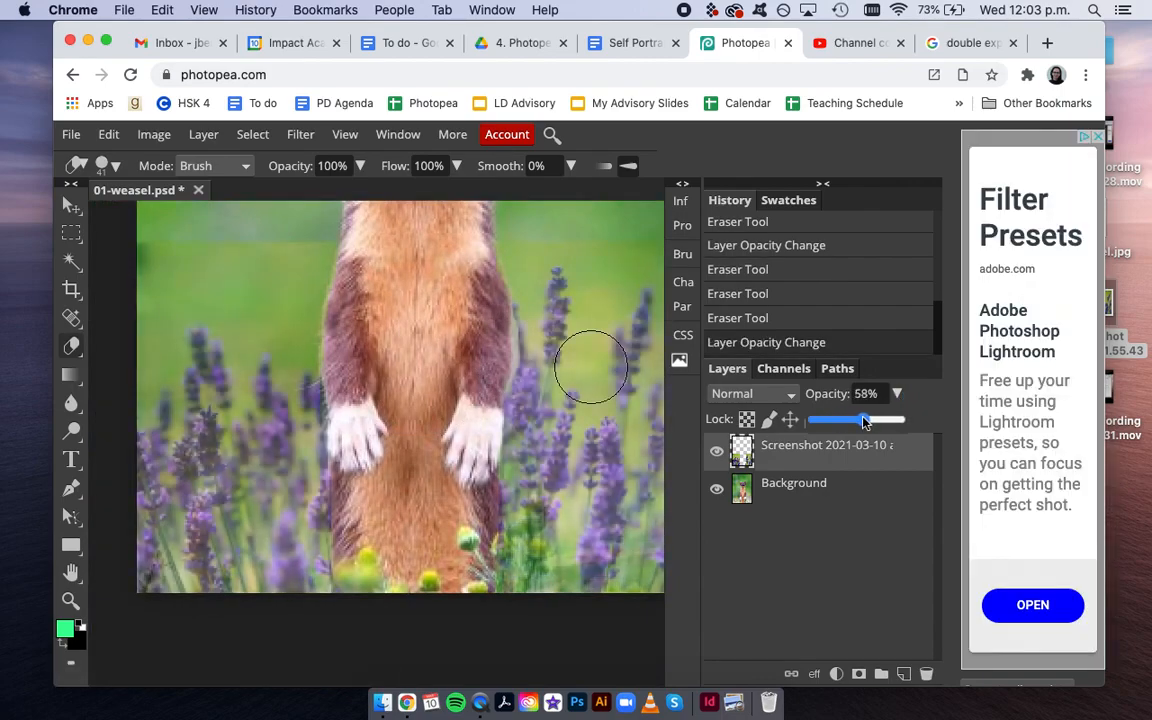
key(super+0)
scroll(521, 497, down, 5)
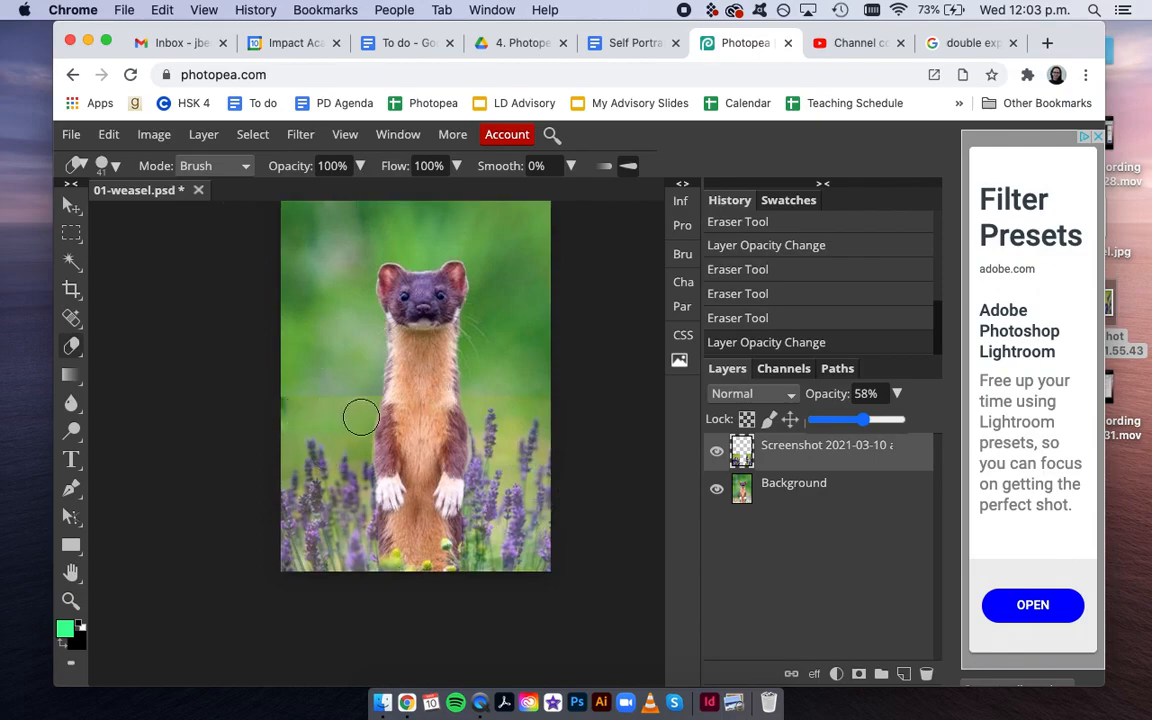
Step: Soften the eraser brush to 26% hardness and set its size to 102 px
click(115, 168)
click(115, 168)
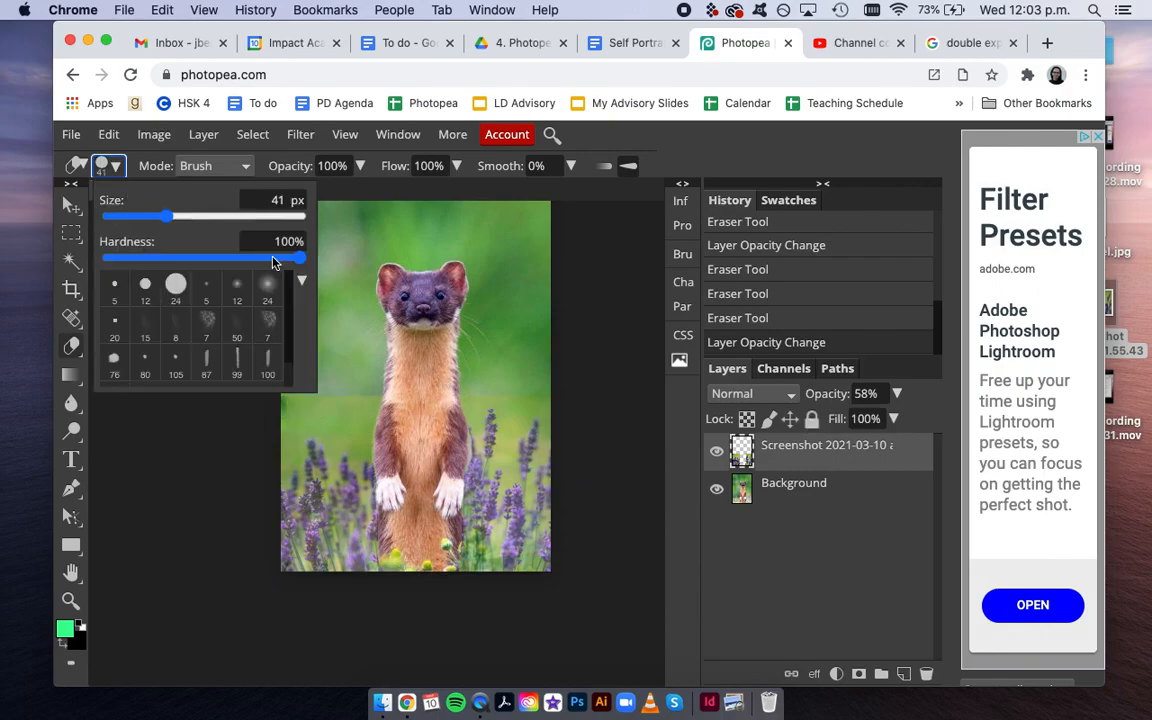
drag(262, 254, 151, 260)
drag(199, 221, 210, 220)
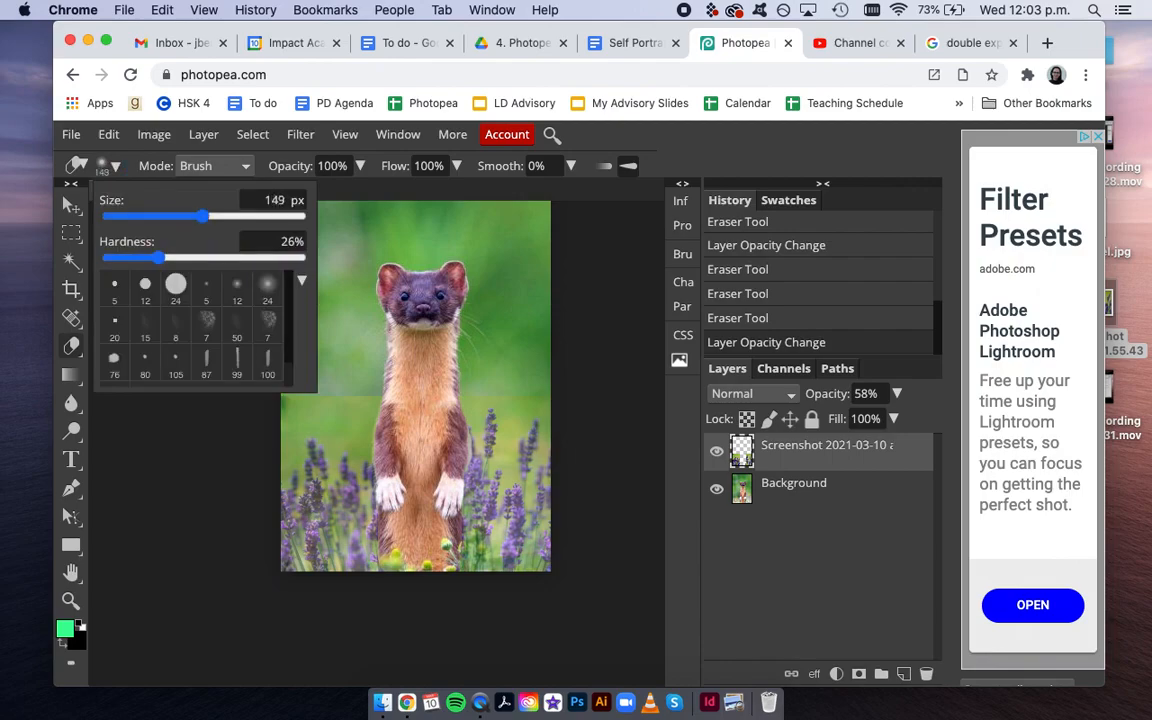
drag(206, 218, 190, 220)
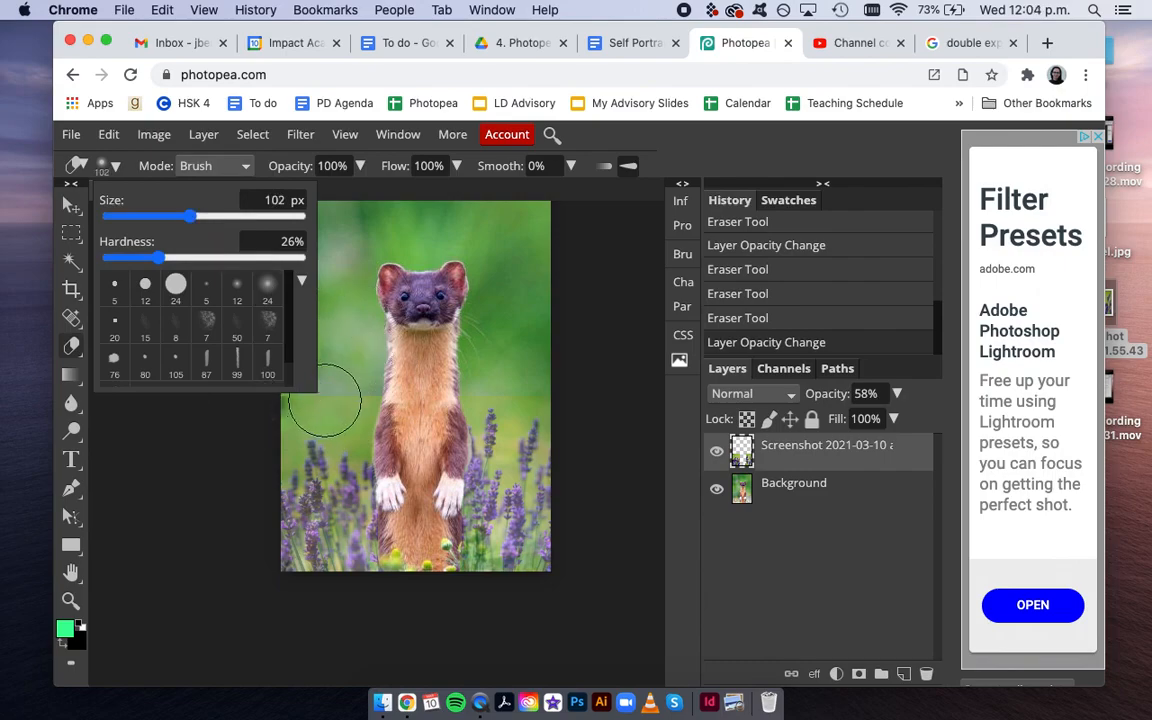
Step: Erase the lavender layer's hard upper edge on both sides of the weasel with the soft brush
click(325, 396)
click(286, 392)
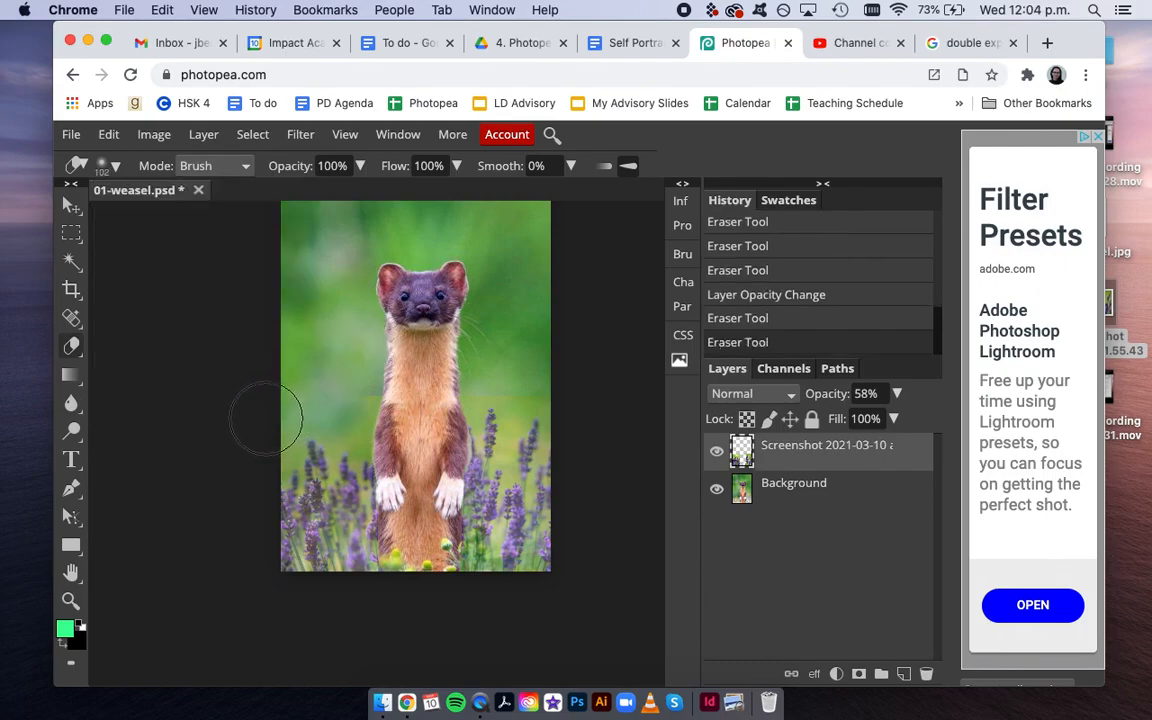
click(278, 405)
click(348, 390)
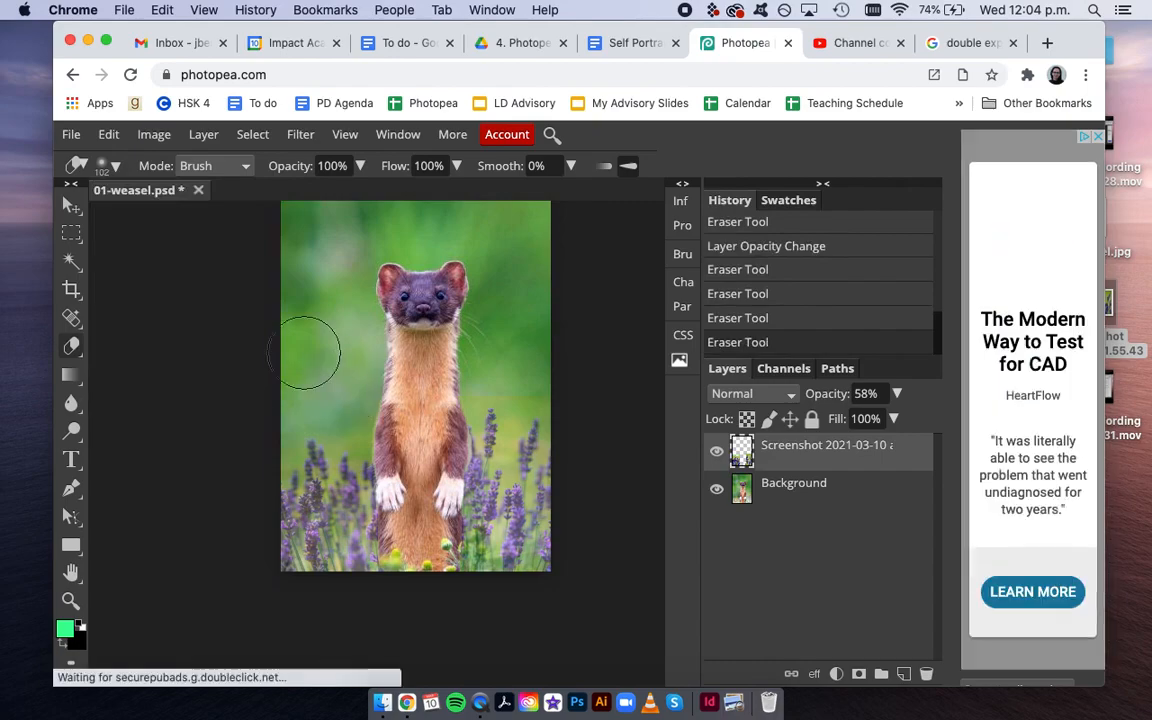
click(500, 369)
click(501, 336)
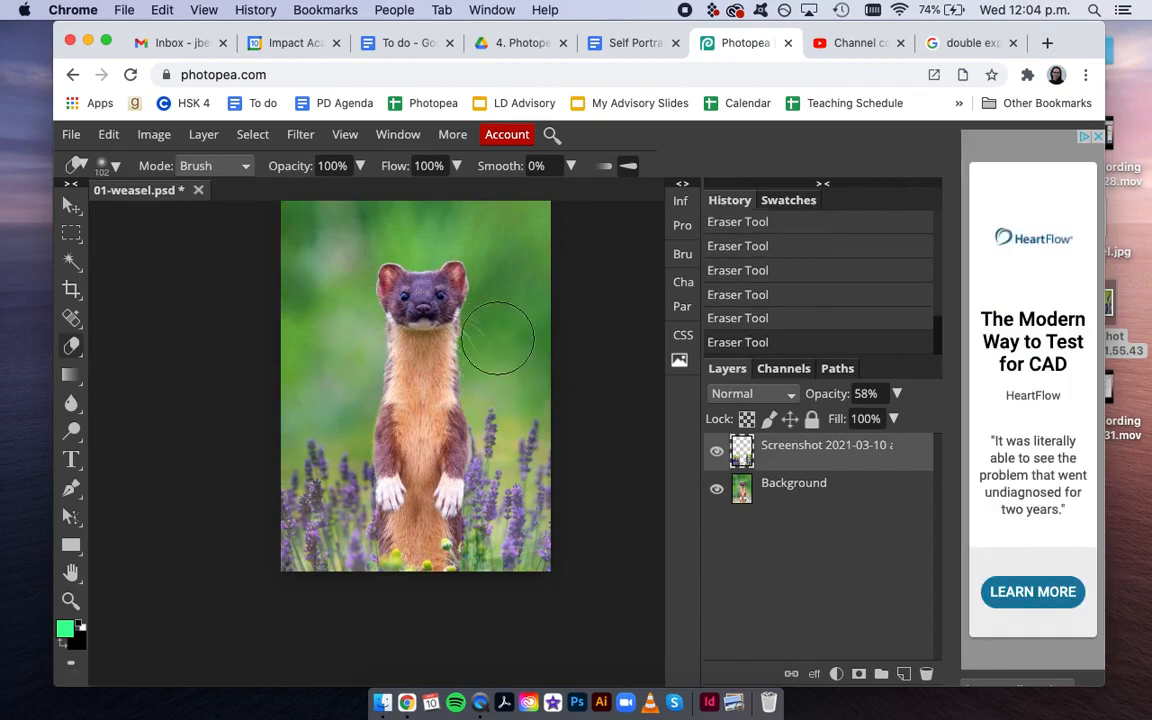